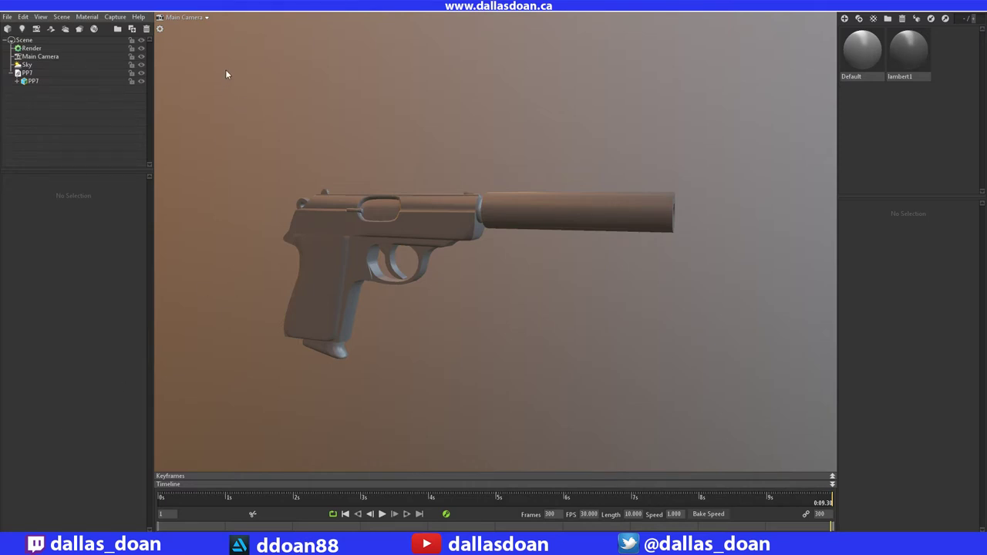
left_click(36, 29)
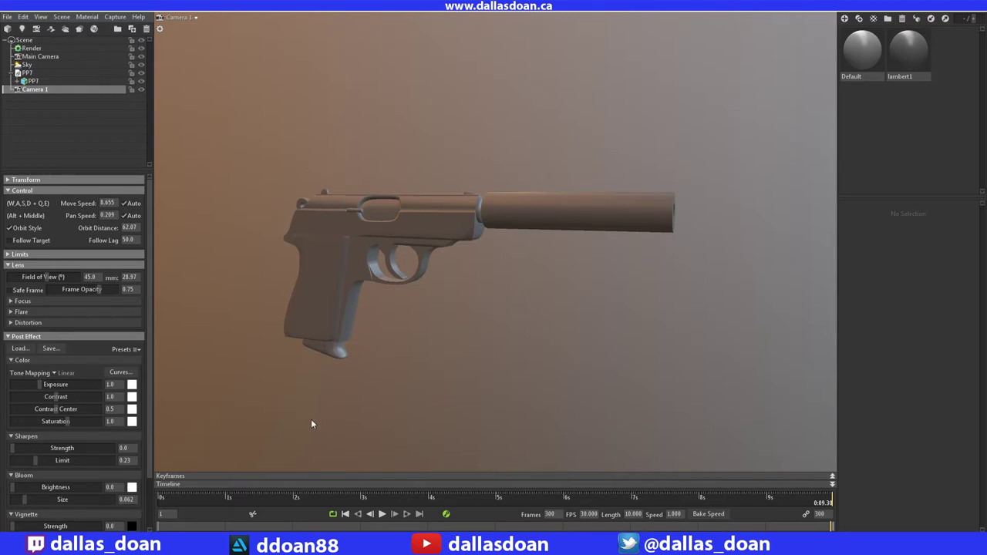
left_click(832, 483)
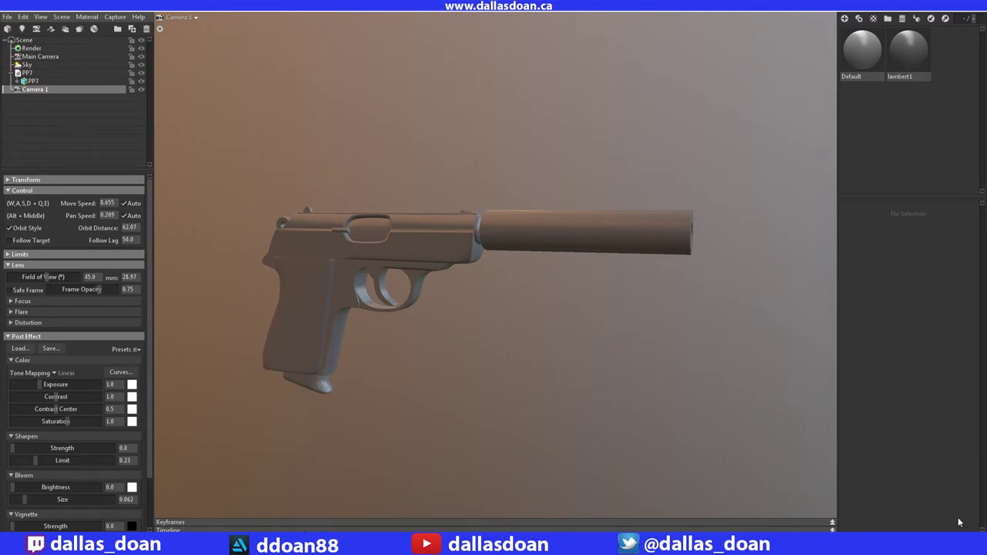
left_click(832, 523)
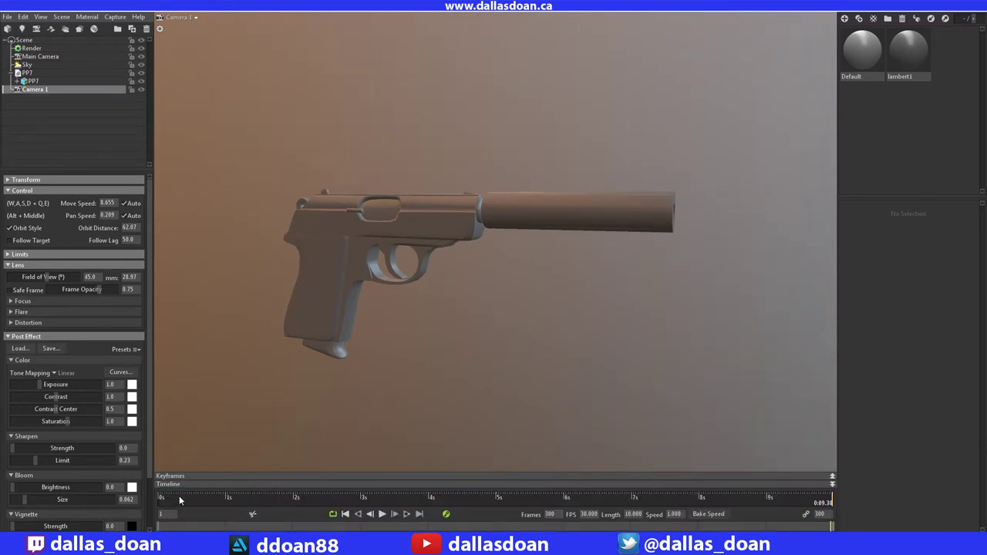
- Rewind Camera 1's timeline to 0 and turn on automatic keyframing
left_click_drag(179, 500, 143, 498)
left_click(445, 515)
key("space")
- Key Camera 1 facing the silencer's muzzle near 5 s and a reversed side view near 8 s
left_click_drag(255, 501, 496, 502)
left_click_drag(595, 344, 486, 336)
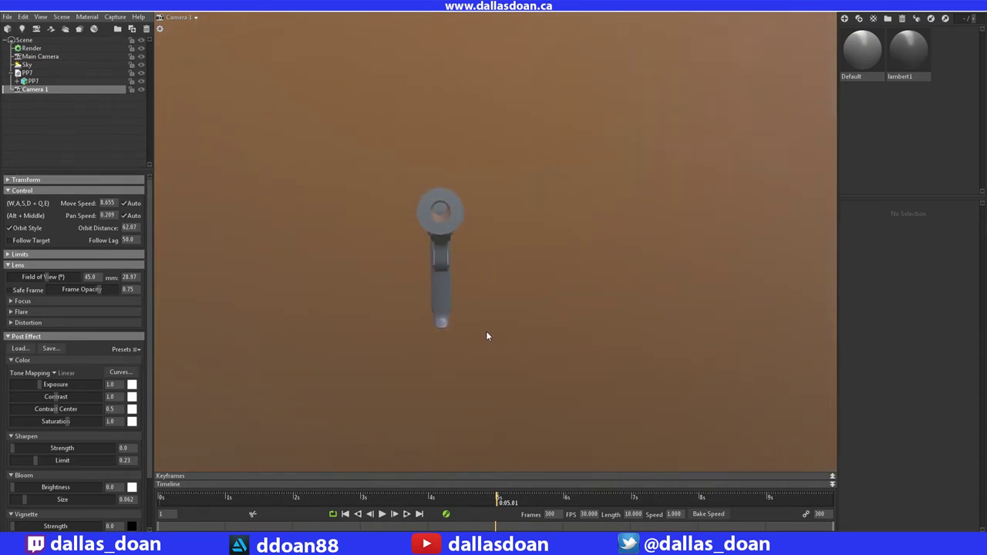
left_click_drag(498, 498, 845, 498)
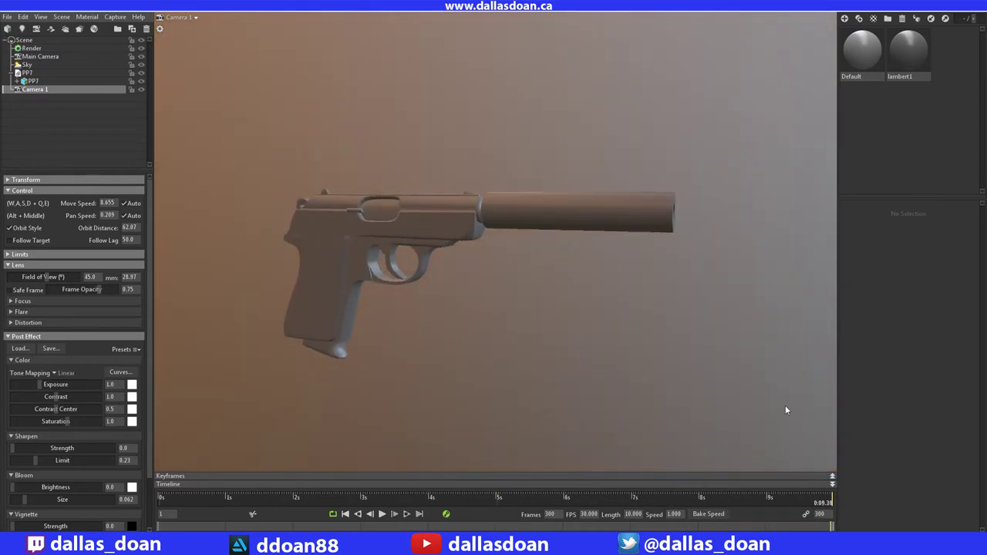
left_click_drag(667, 297, 442, 396)
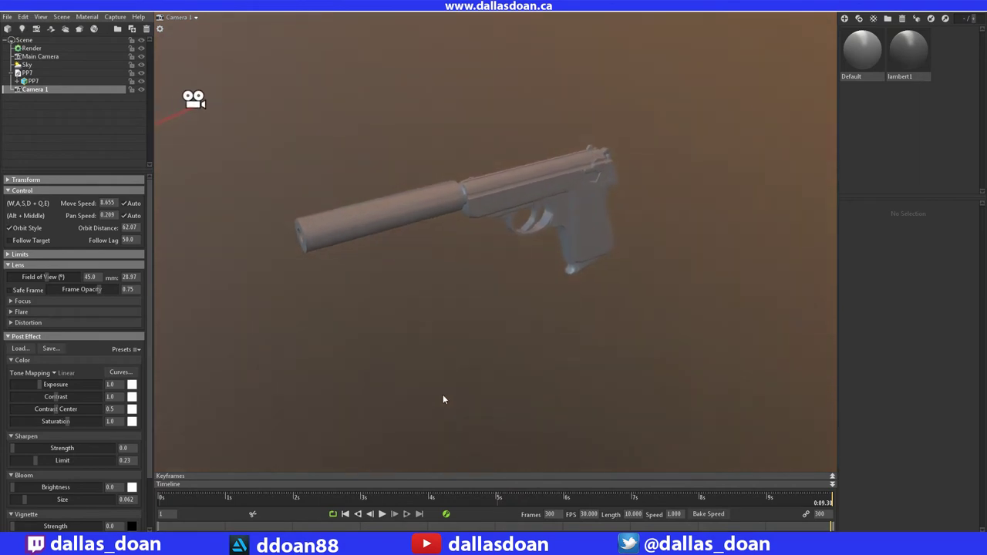
- Play Camera 1's animation, then stop it and rewind the playhead to the start
left_click(381, 514)
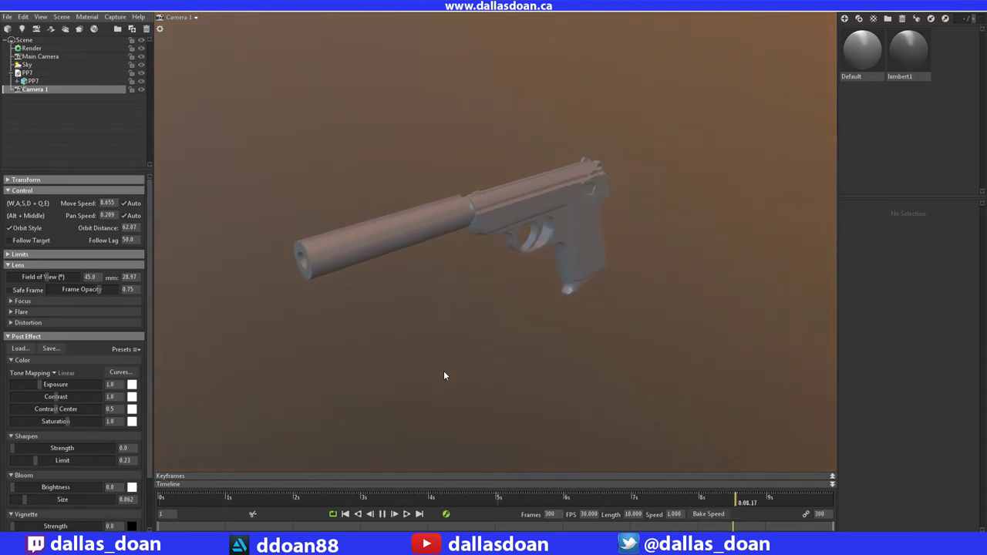
mouse_move(160, 501)
left_mouse_down()
mouse_move(195, 504)
mouse_move(142, 501)
left_mouse_up()
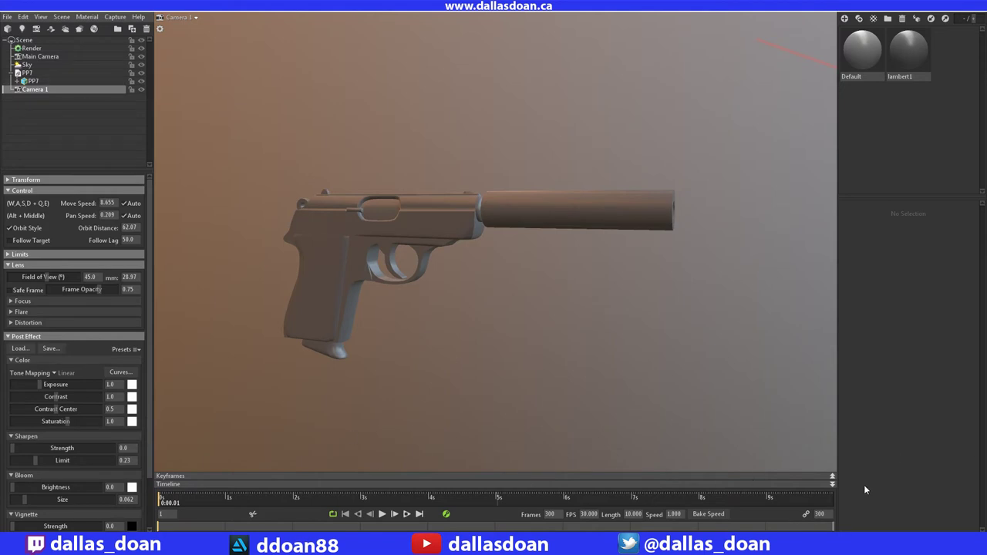
- Delete all of Camera 1's keyframes from the Keyframes editor
left_click(833, 483)
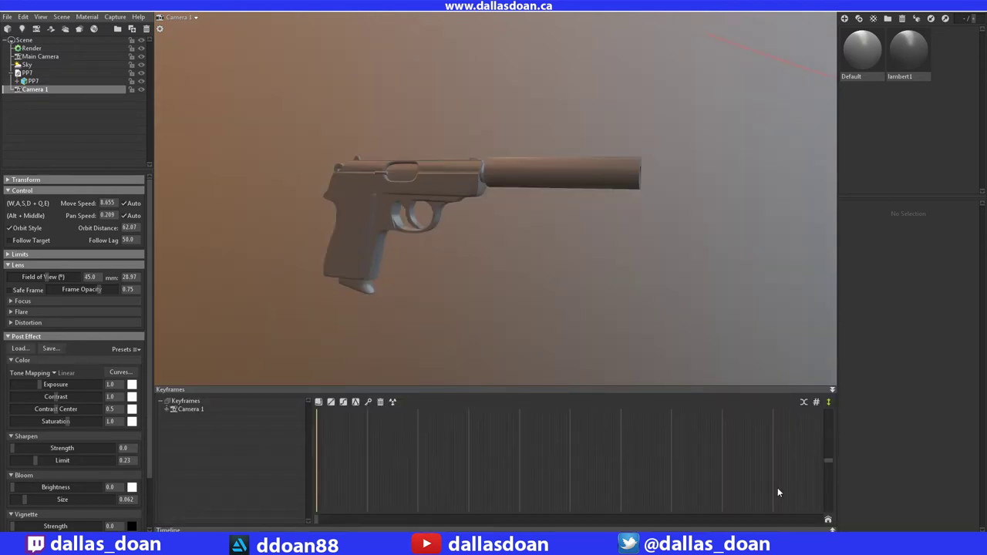
left_click(393, 403)
left_click(484, 323)
- Expand Camera 1's animatable tracks, bring back the Timeline and set the time near the start
left_click(166, 409)
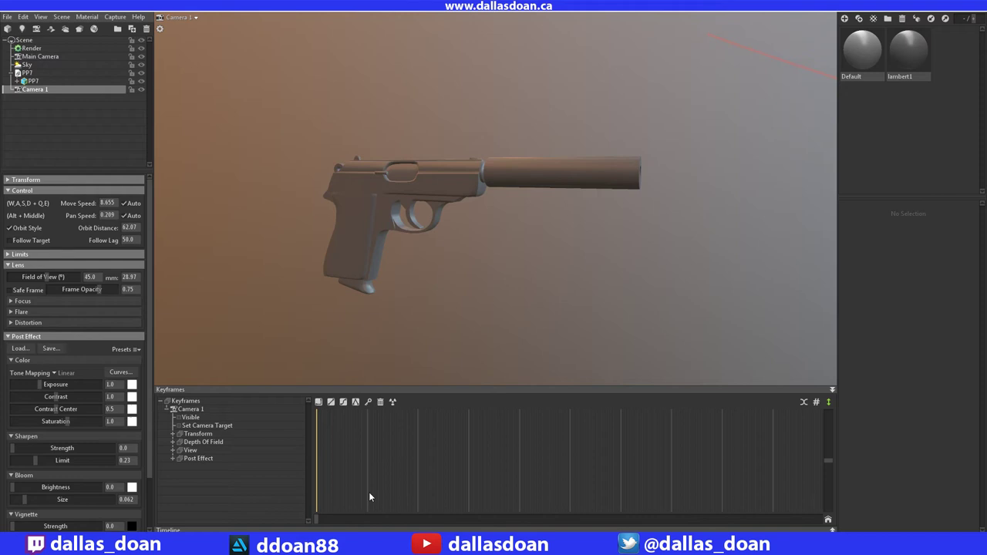
left_click(221, 531)
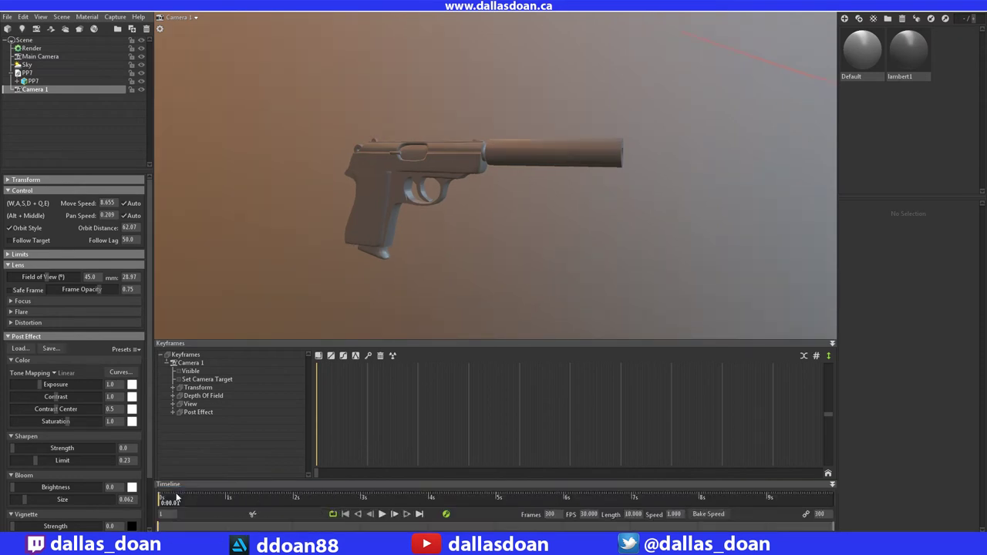
mouse_move(175, 498)
left_mouse_down()
mouse_move(246, 498)
mouse_move(162, 499)
mouse_move(432, 499)
mouse_move(161, 499)
left_mouse_up()
left_click_drag(316, 472, 271, 462)
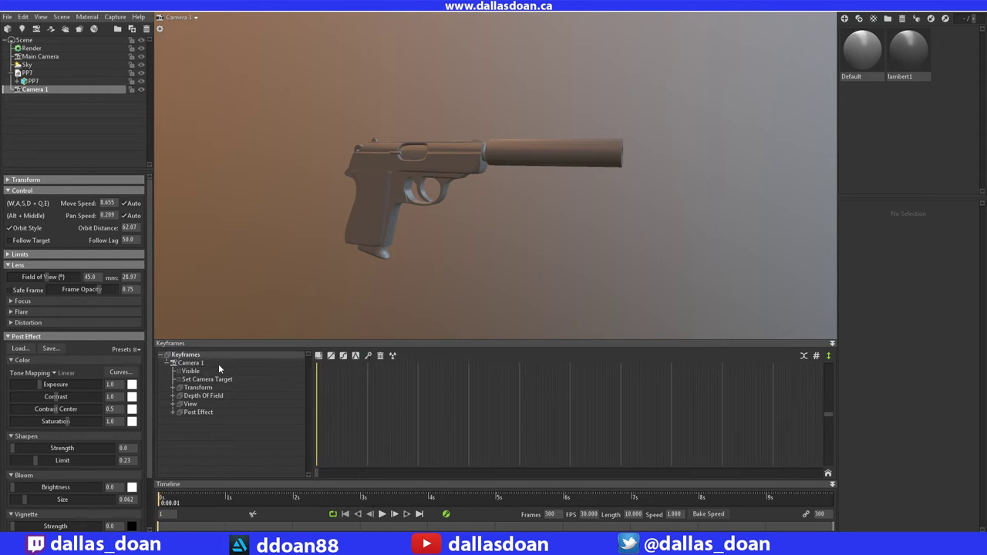
- Expand Camera 1's Transform tracks and key a muzzle-facing view at about 5 s
left_click(187, 363)
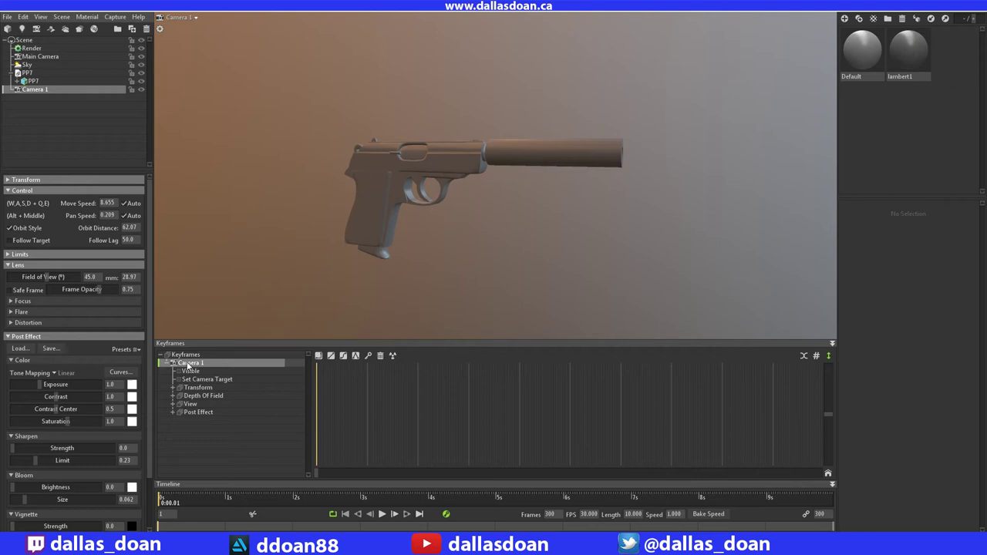
double_click(215, 388)
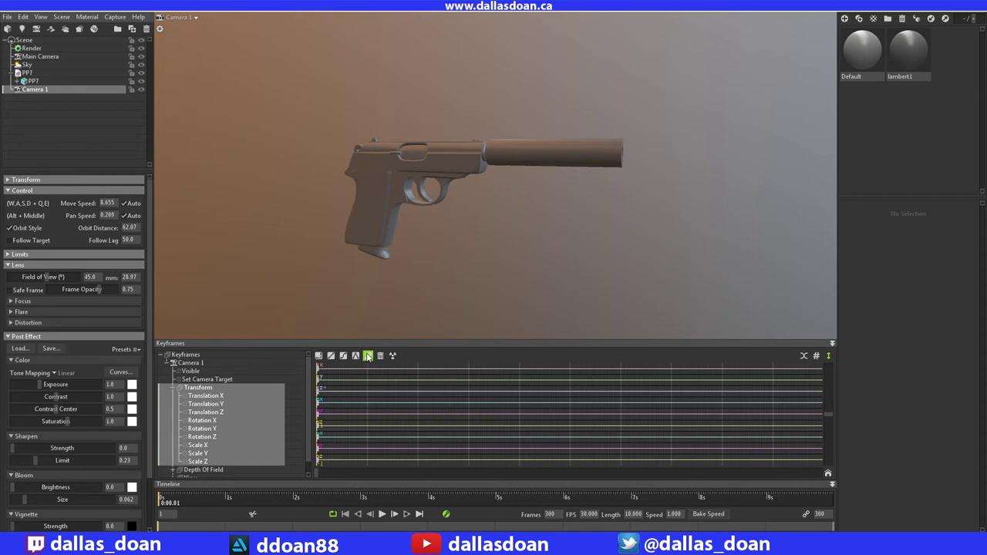
mouse_move(317, 472)
left_mouse_down()
mouse_move(581, 468)
mouse_move(568, 470)
left_mouse_up()
left_click_drag(617, 288, 479, 283)
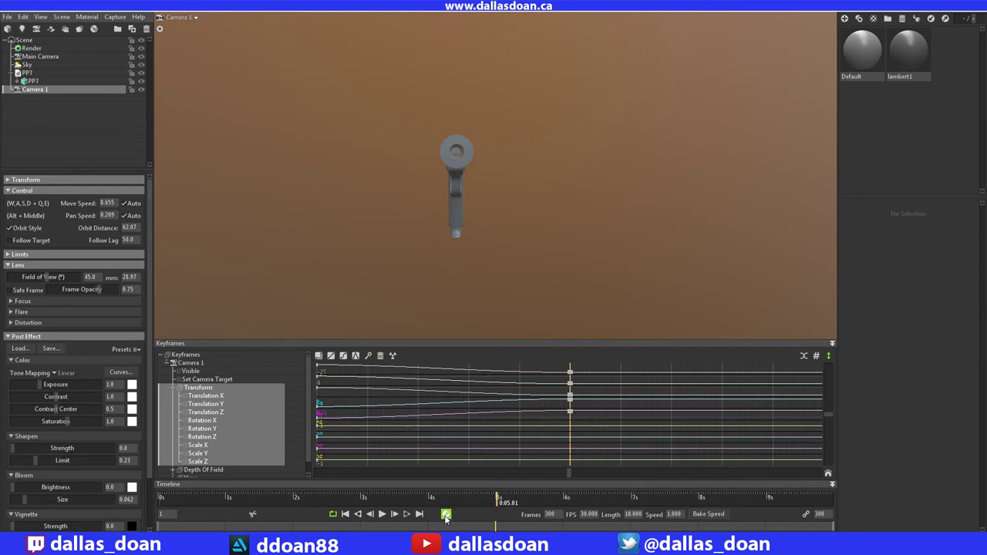
- Delete the stray keys around 6 s and add Transform keys at 5 s
mouse_move(569, 475)
left_mouse_down()
mouse_move(504, 473)
mouse_move(552, 474)
left_mouse_up()
left_click_drag(565, 417, 564, 417)
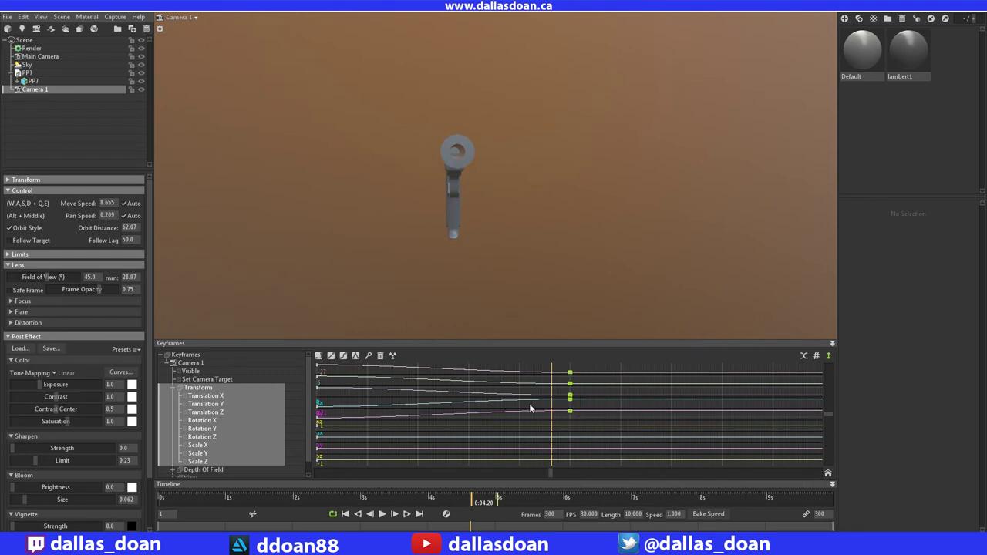
left_click(380, 355)
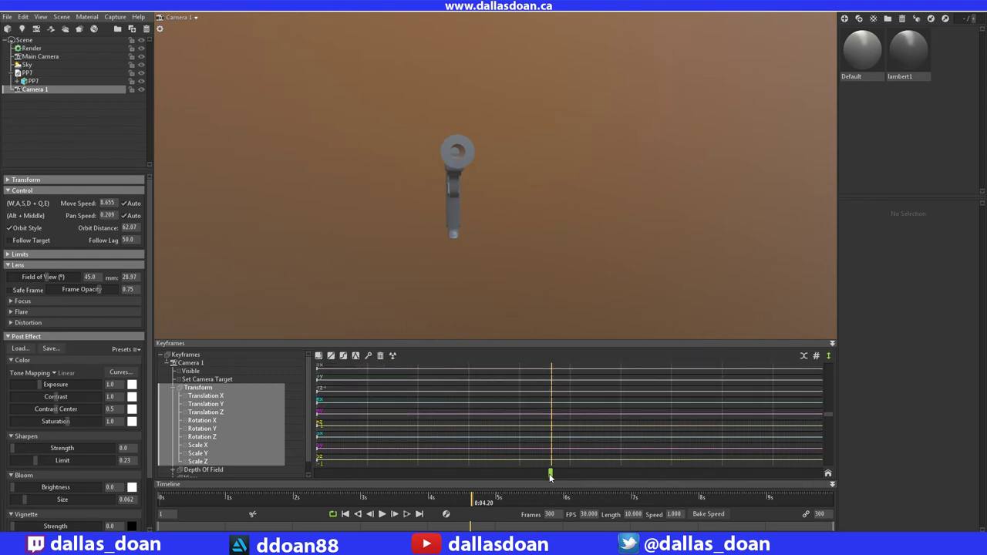
mouse_move(552, 473)
left_mouse_down()
mouse_move(334, 473)
mouse_move(569, 476)
left_mouse_up()
left_click(368, 355)
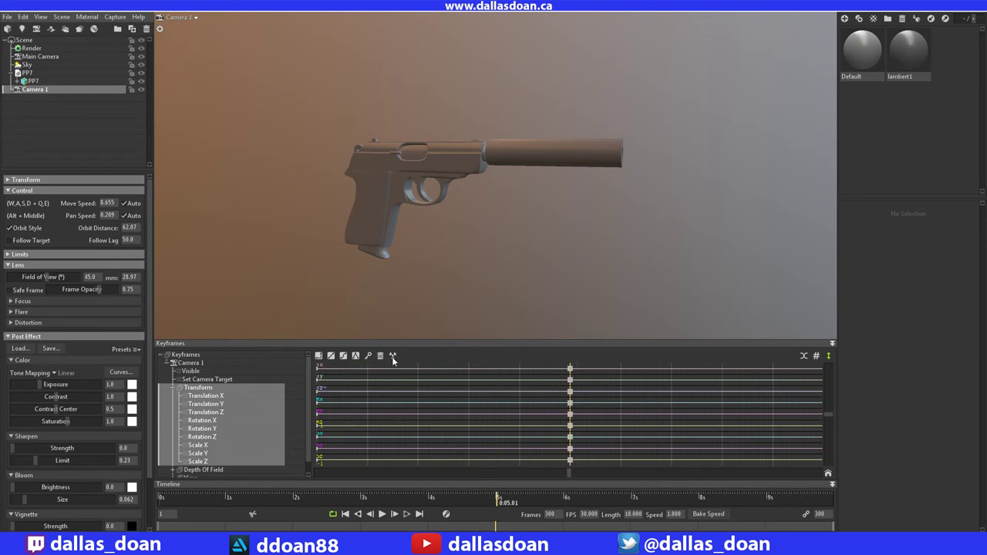
mouse_move(568, 477)
left_mouse_down()
mouse_move(709, 474)
mouse_move(570, 474)
left_mouse_up()
- Re-key a front muzzle-on view at 5 s, then frame a three-quarter view at the timeline end
left_click_drag(587, 365, 549, 466)
left_click(391, 358)
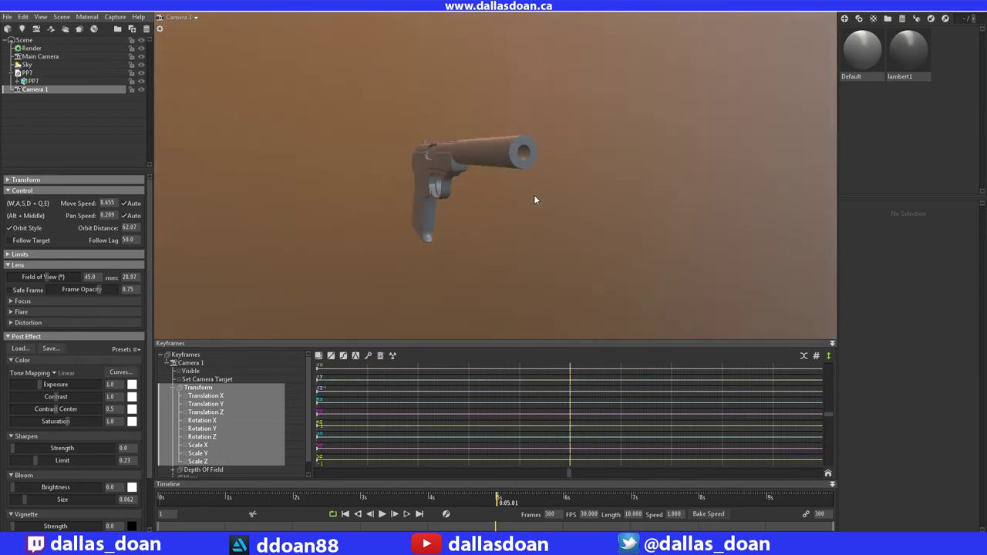
left_click_drag(563, 202, 494, 197)
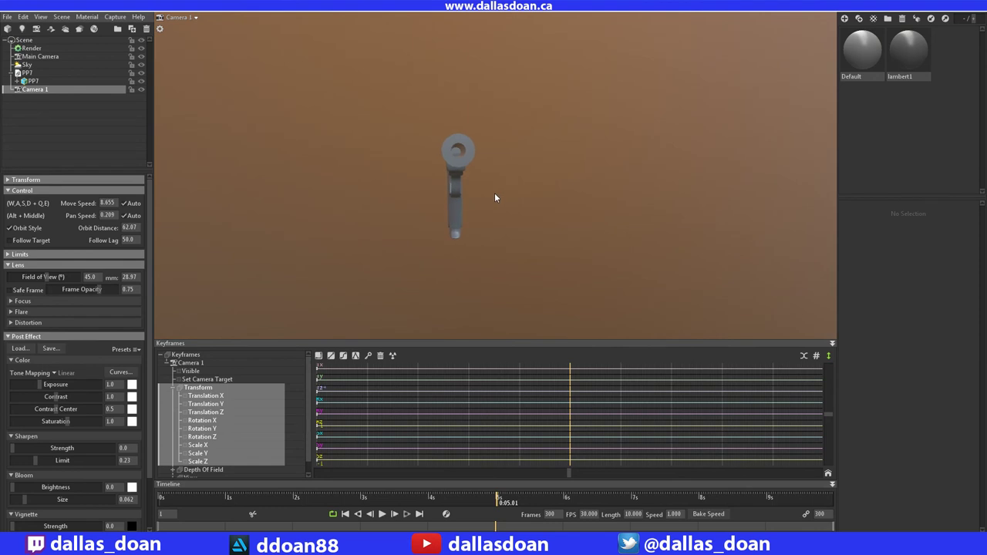
left_click(368, 355)
left_click_drag(568, 474, 823, 473)
left_click_drag(499, 110, 373, 99)
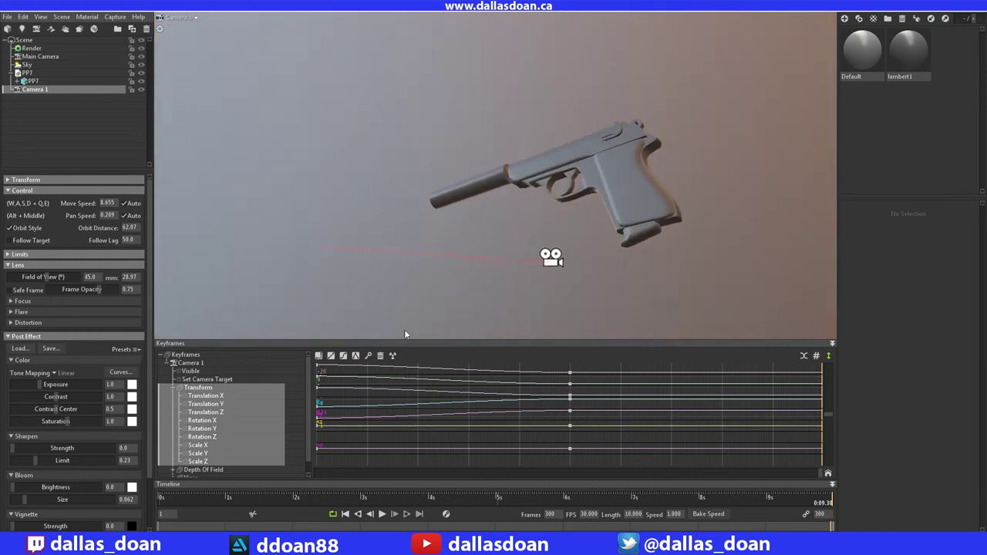
- Key the three-quarter view at the end, then preview the full move from 0 and collapse Transform
left_click(368, 356)
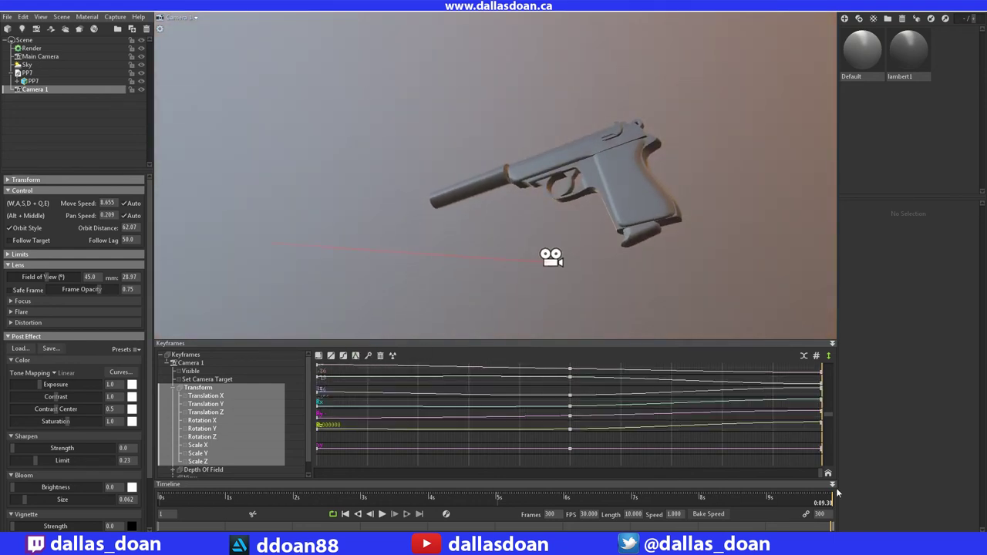
left_click_drag(822, 463, 338, 445)
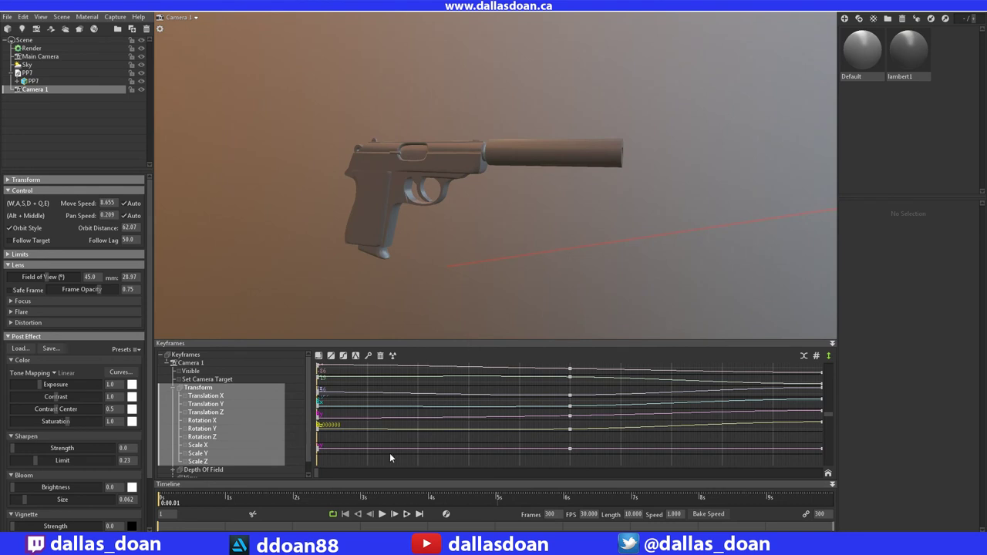
left_click(382, 514)
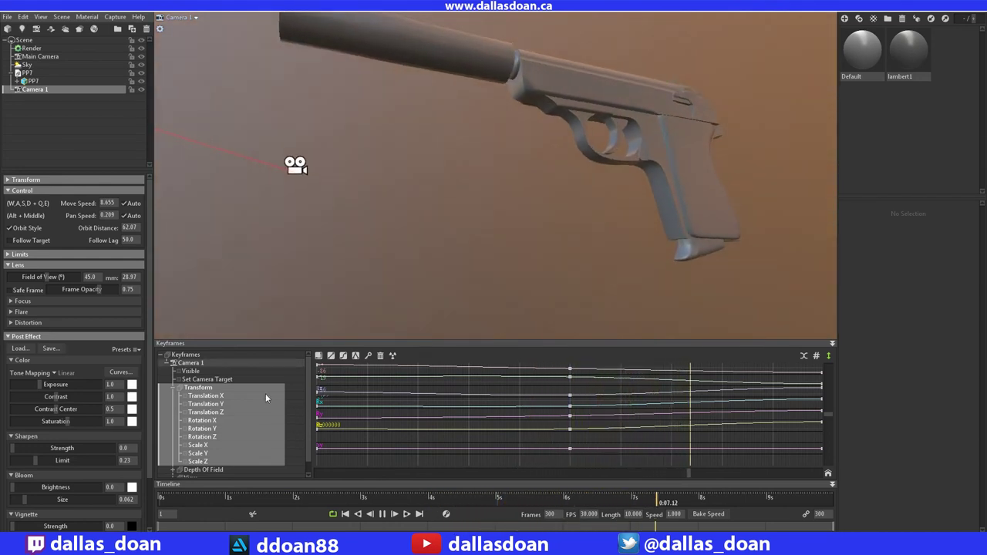
left_click(172, 389)
left_click(382, 513)
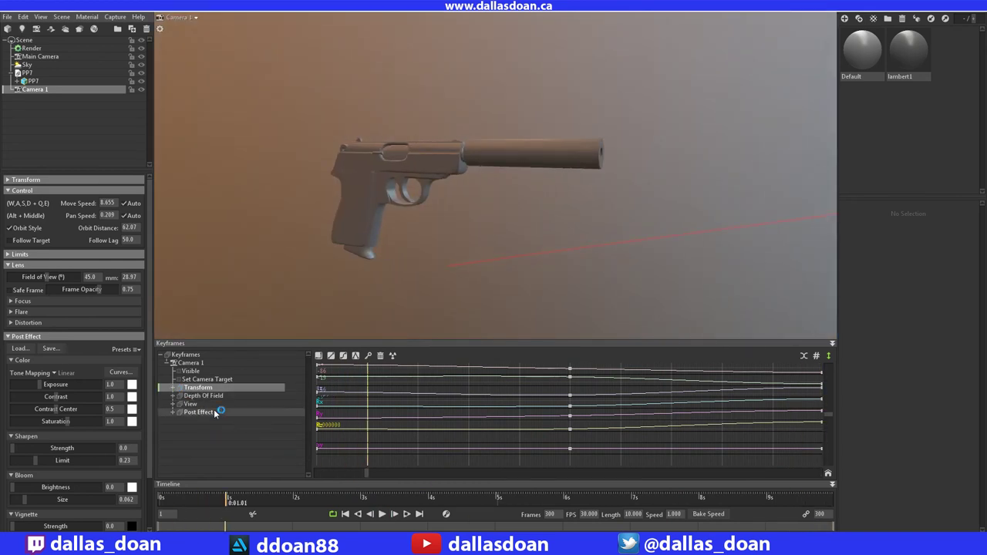
- Collapse Camera 1 and export the animation via Capture > Video as a 1920×1080 H.264 clip
left_click(167, 362)
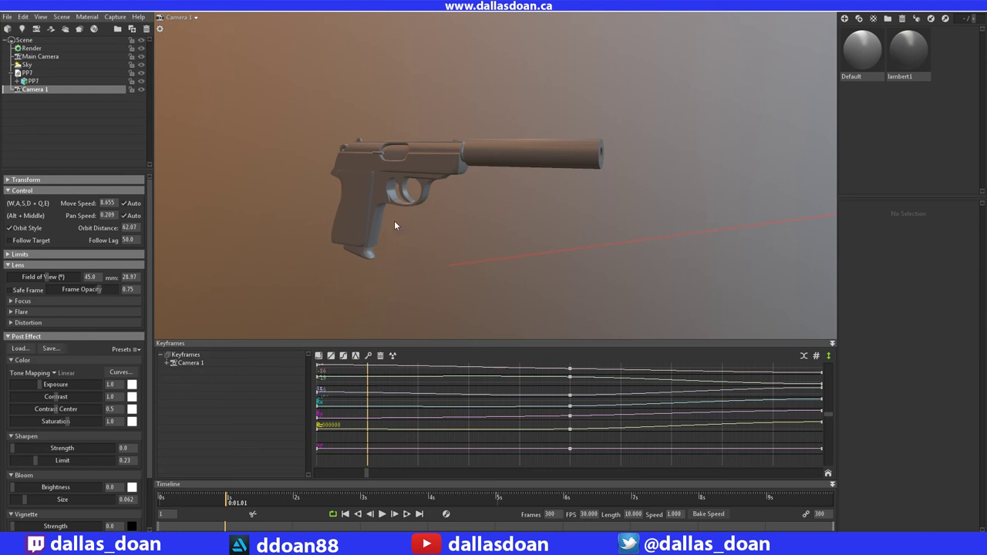
left_click(115, 17)
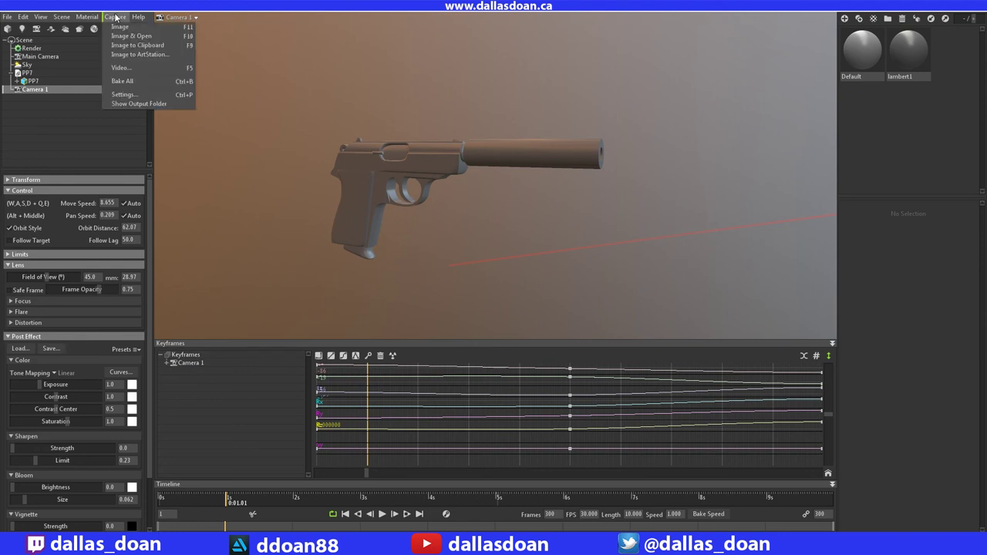
left_click(179, 67)
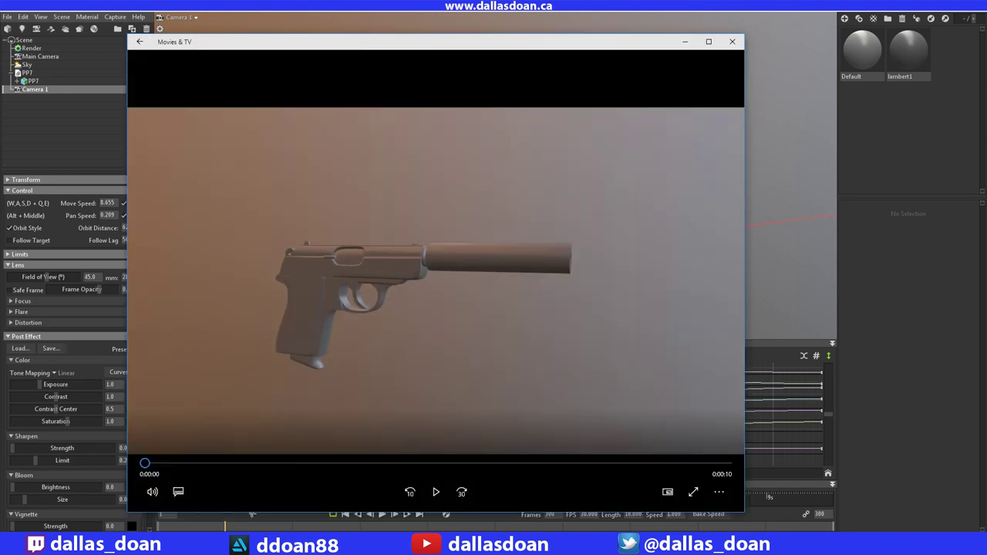
- Reposition the Movies & TV window and play the exported 10-second pistol clip
left_click_drag(430, 41, 471, 14)
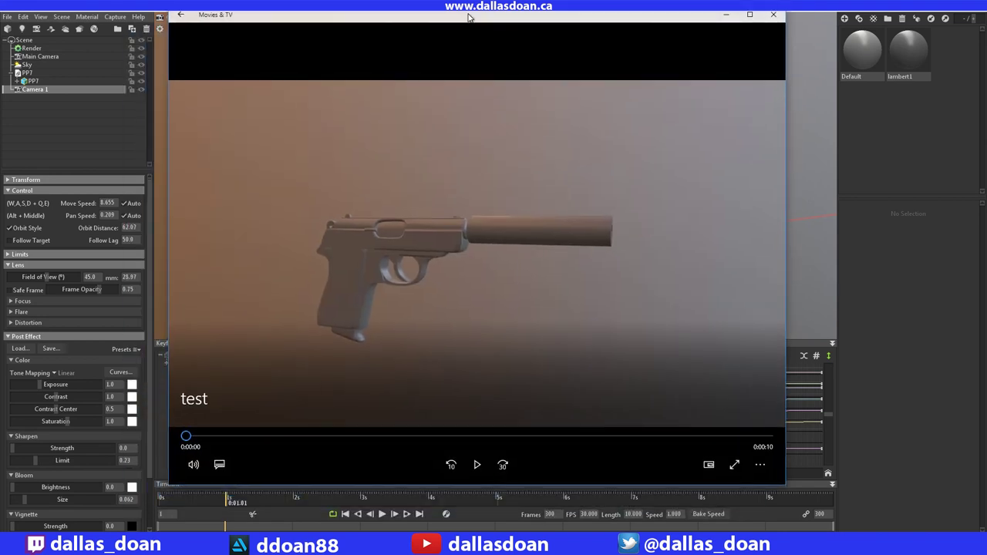
left_click(476, 464)
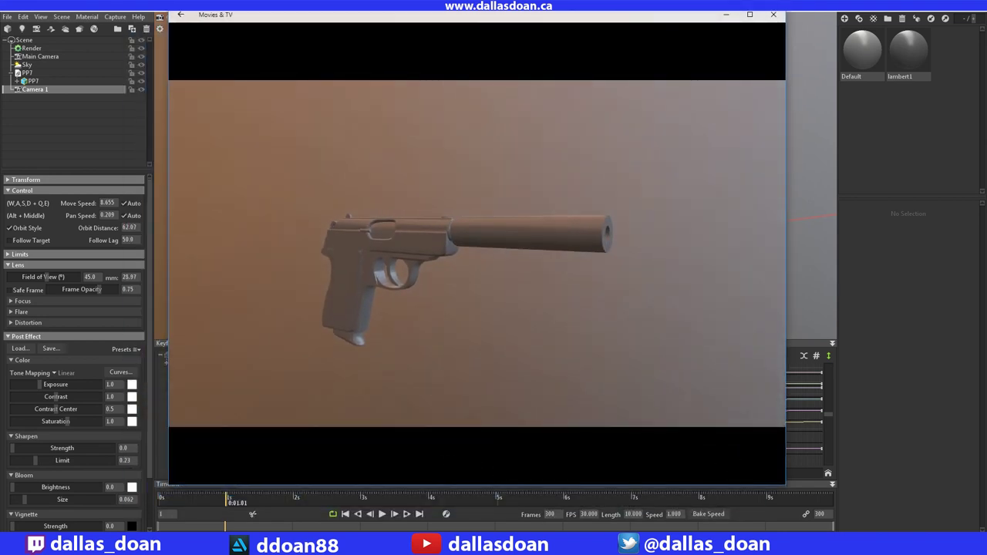